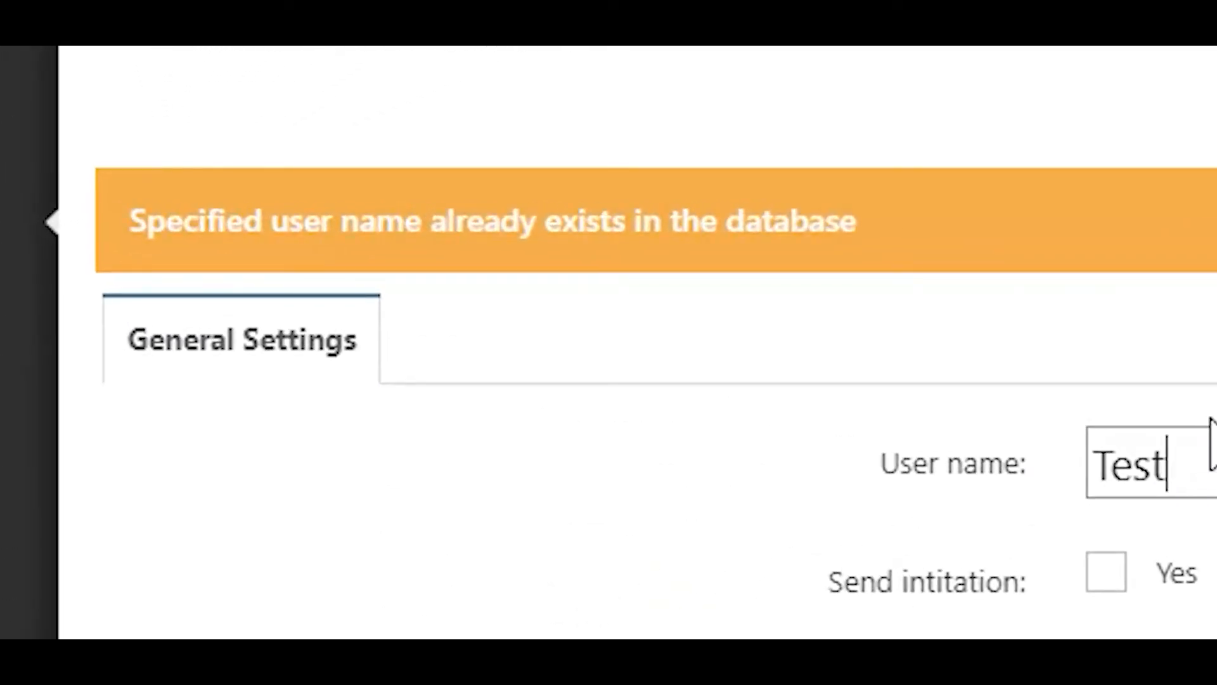
Set the user name to PeerTest and enter the same password in both password fields.
{"action": "type", "text": "PC"}
{"action": "key", "text": "BackSpace"}
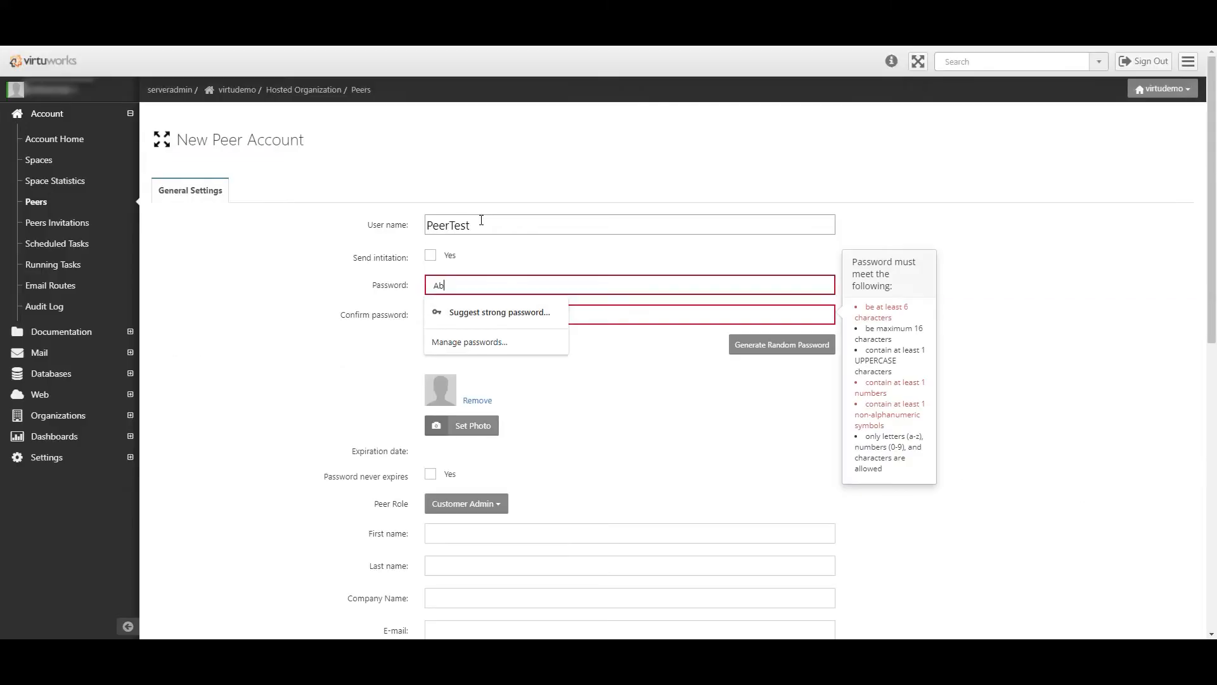
{"action": "key", "text": "Tab"}
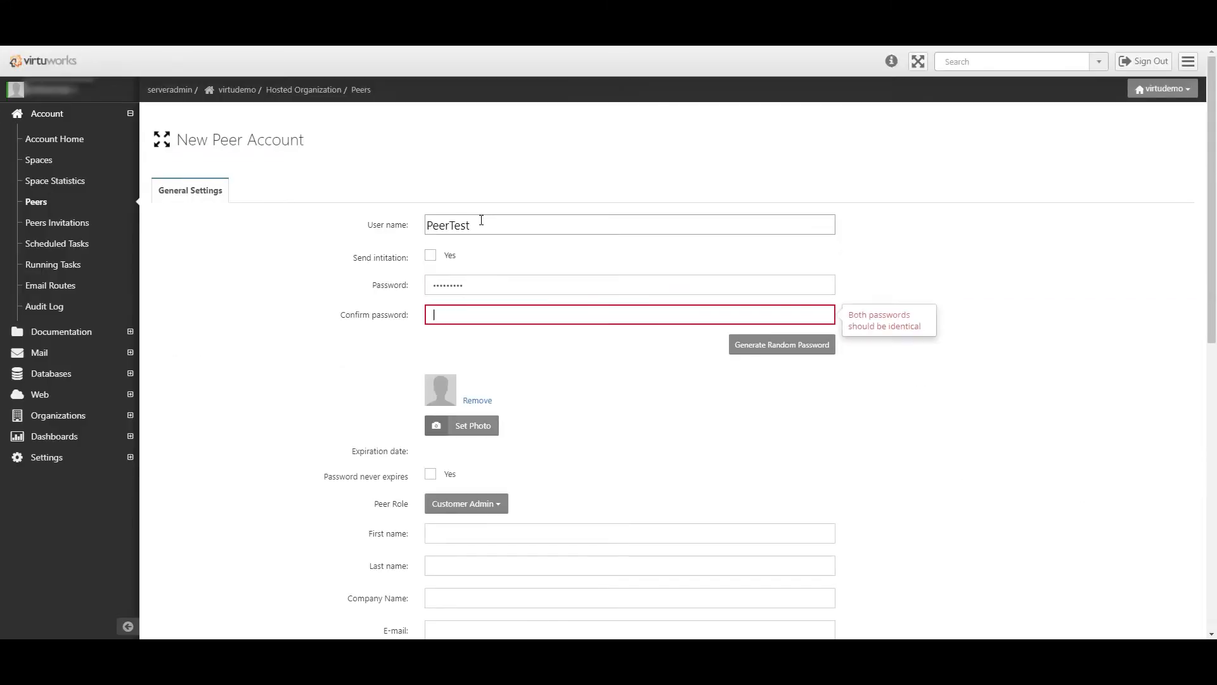
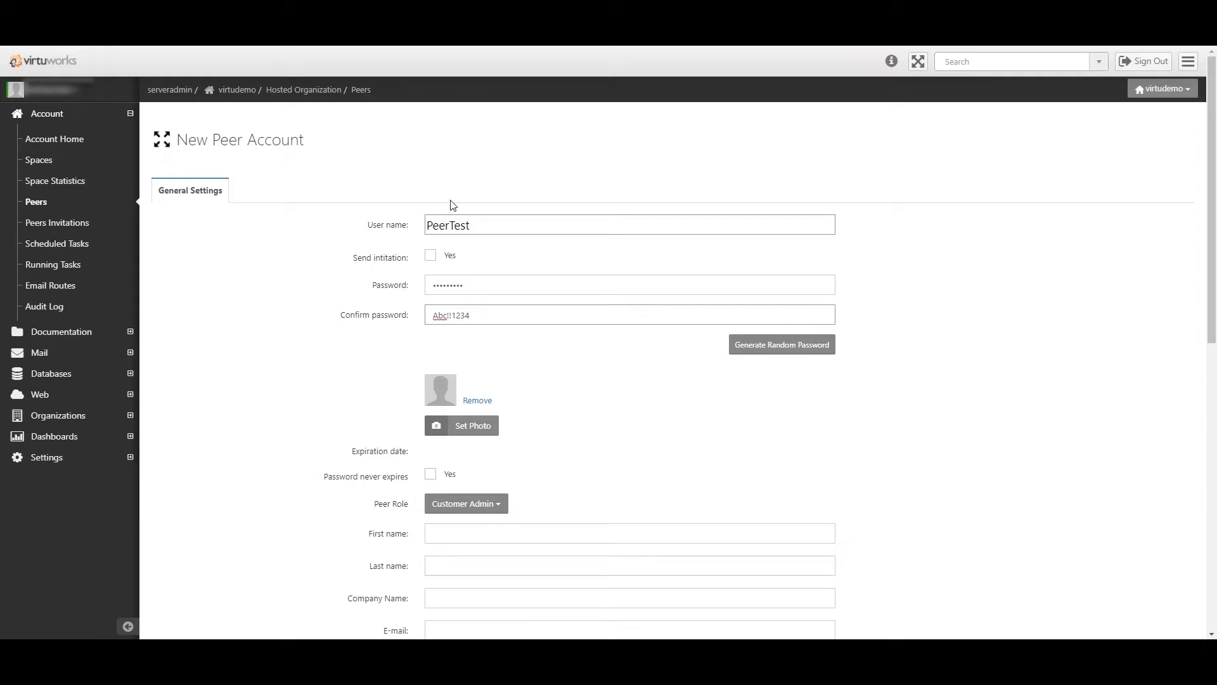
Choose Customer Admin as the peer role.
{"action": "left_click", "coordinate": [608, 374]}
{"action": "scroll", "coordinate": [581, 400], "scroll_direction": "down", "scroll_amount": 1}
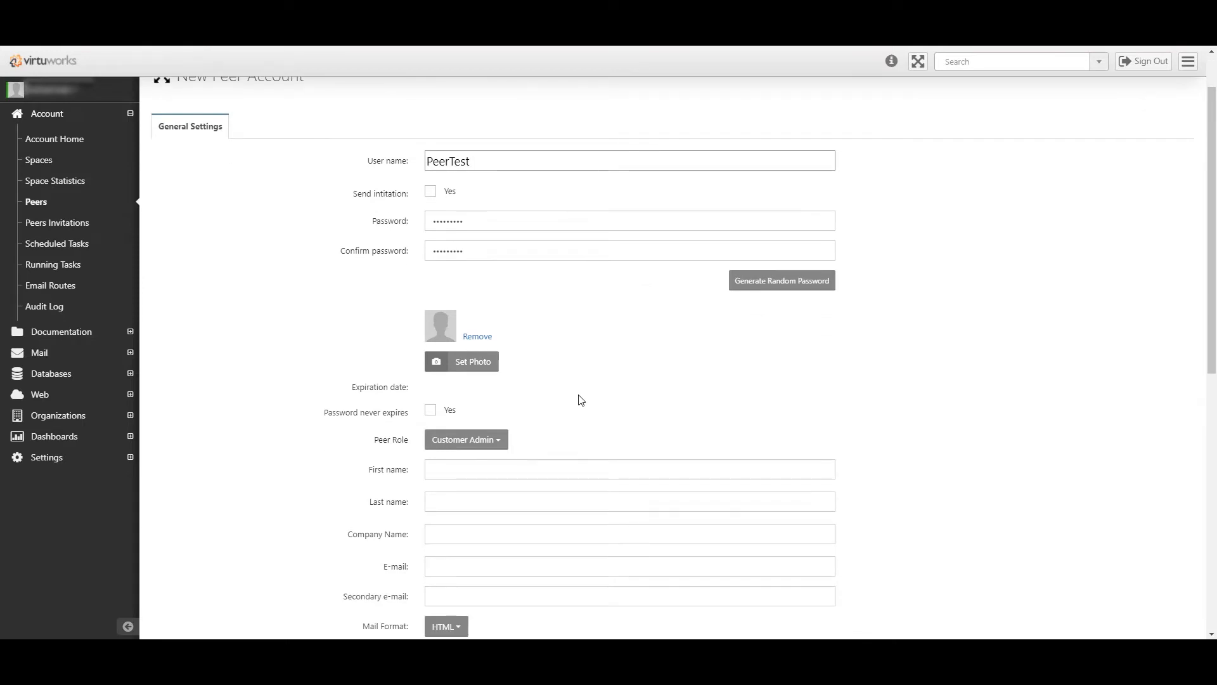
{"action": "scroll", "coordinate": [582, 400], "scroll_direction": "down", "scroll_amount": 1}
{"action": "left_click", "coordinate": [491, 379]}
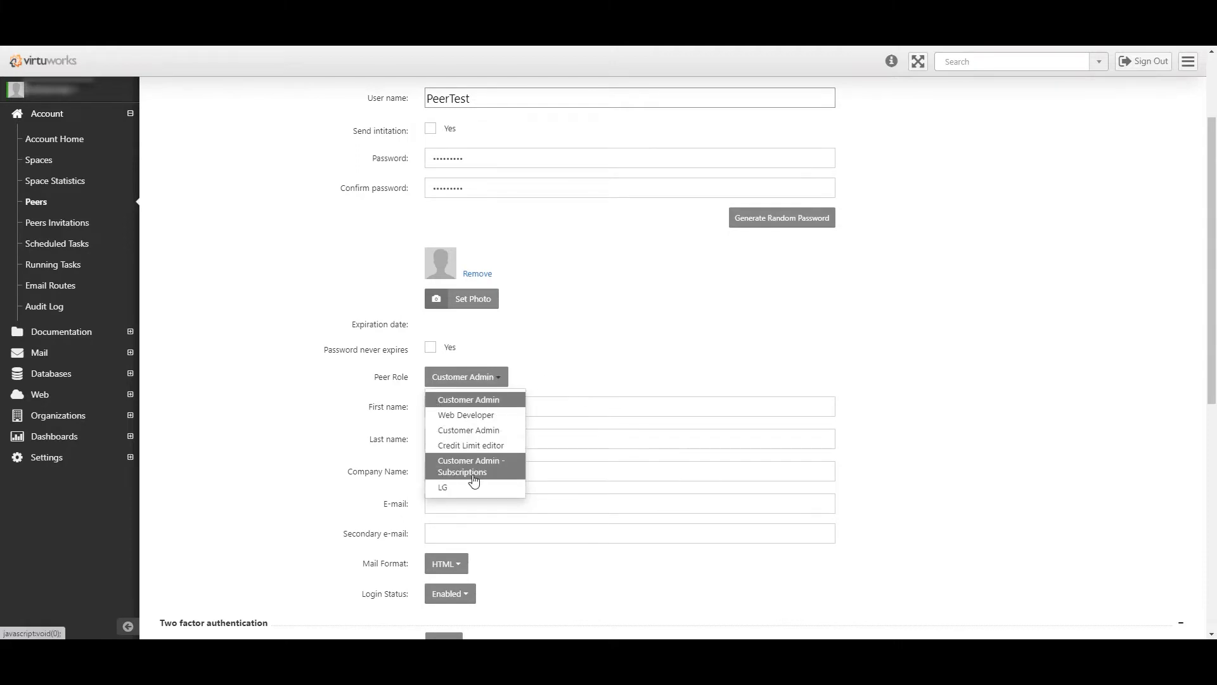
{"action": "left_click", "coordinate": [472, 431]}
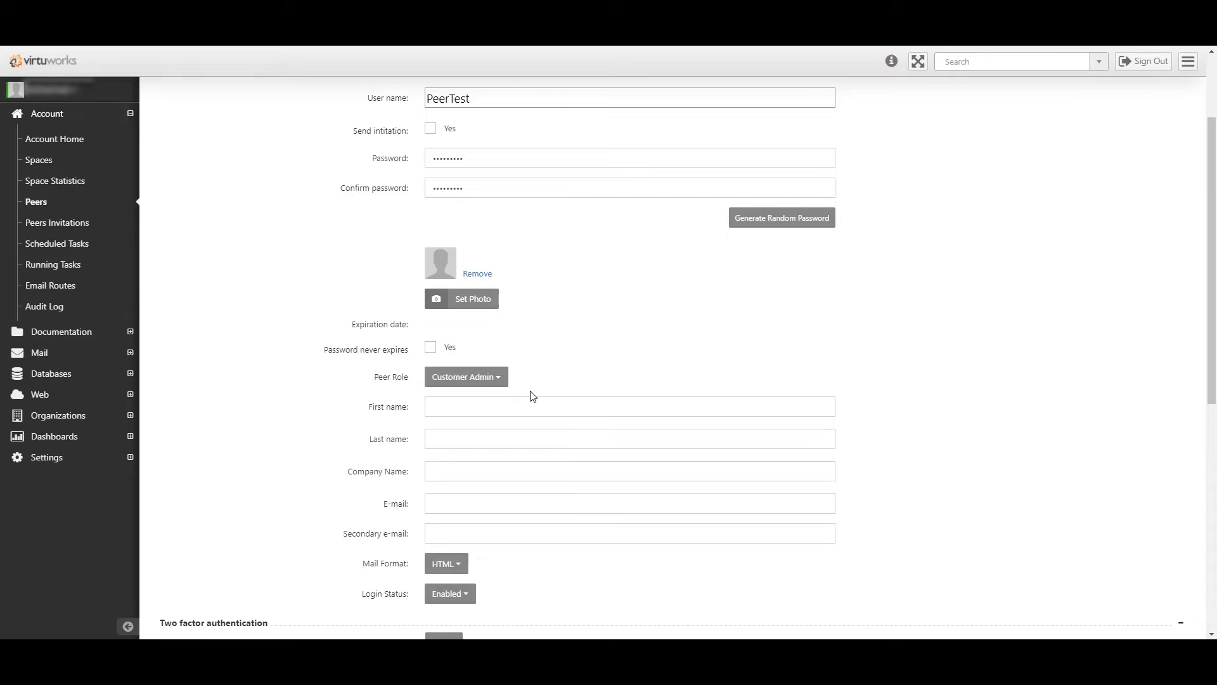
Enter first name Test, last name User and the peer's e-mail address.
{"action": "left_click", "coordinate": [454, 402]}
{"action": "type", "text": "Test"}
{"action": "key", "text": "Tab"}
{"action": "type", "text": "User"}
{"action": "key", "text": "Tab"}
{"action": "key", "text": "Tab"}
{"action": "key", "text": "Tab"}
Keep HTML as the mail format and Enabled as the login status.
{"action": "scroll", "coordinate": [451, 400], "scroll_direction": "down", "scroll_amount": 3}
{"action": "left_click", "coordinate": [448, 392]}
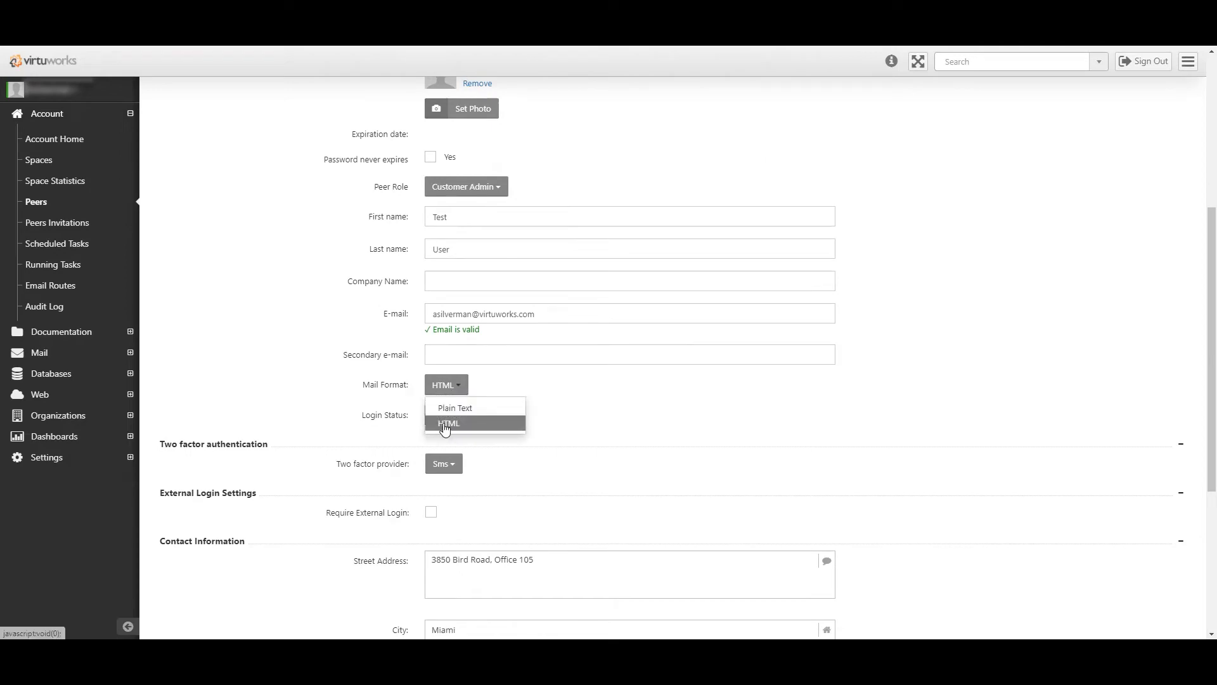
{"action": "left_click", "coordinate": [446, 424]}
{"action": "left_click", "coordinate": [437, 418]}
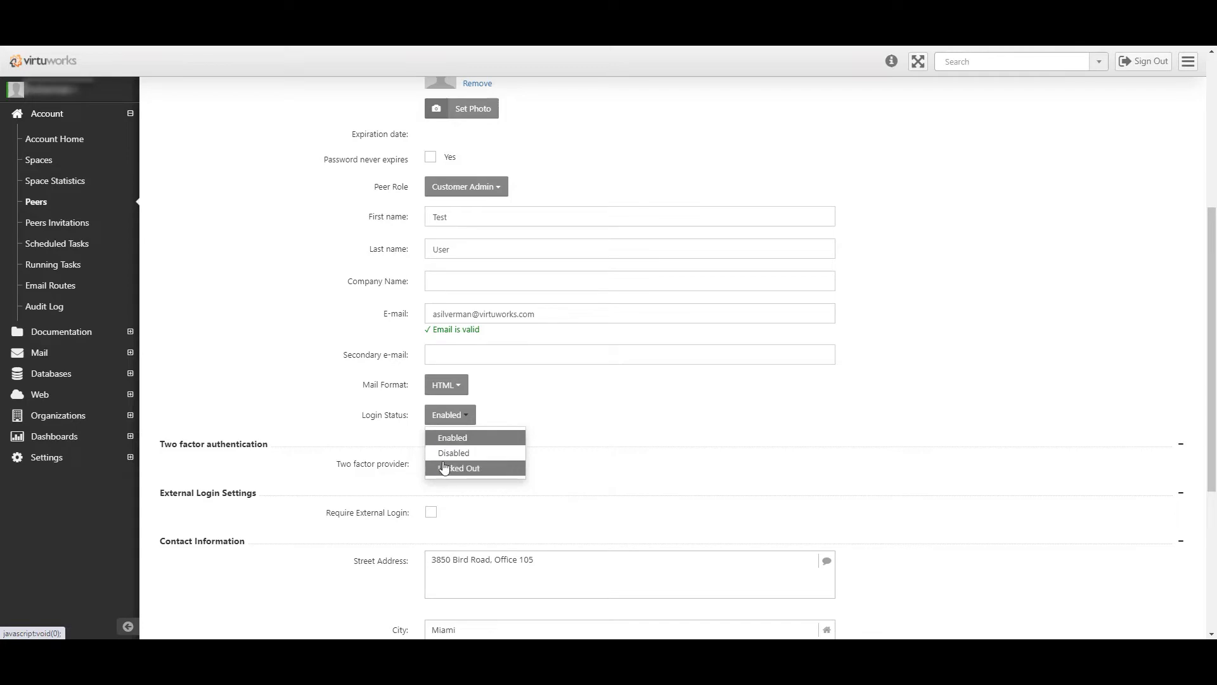
{"action": "left_click", "coordinate": [444, 437]}
{"action": "scroll", "coordinate": [467, 467], "scroll_direction": "down", "scroll_amount": 3}
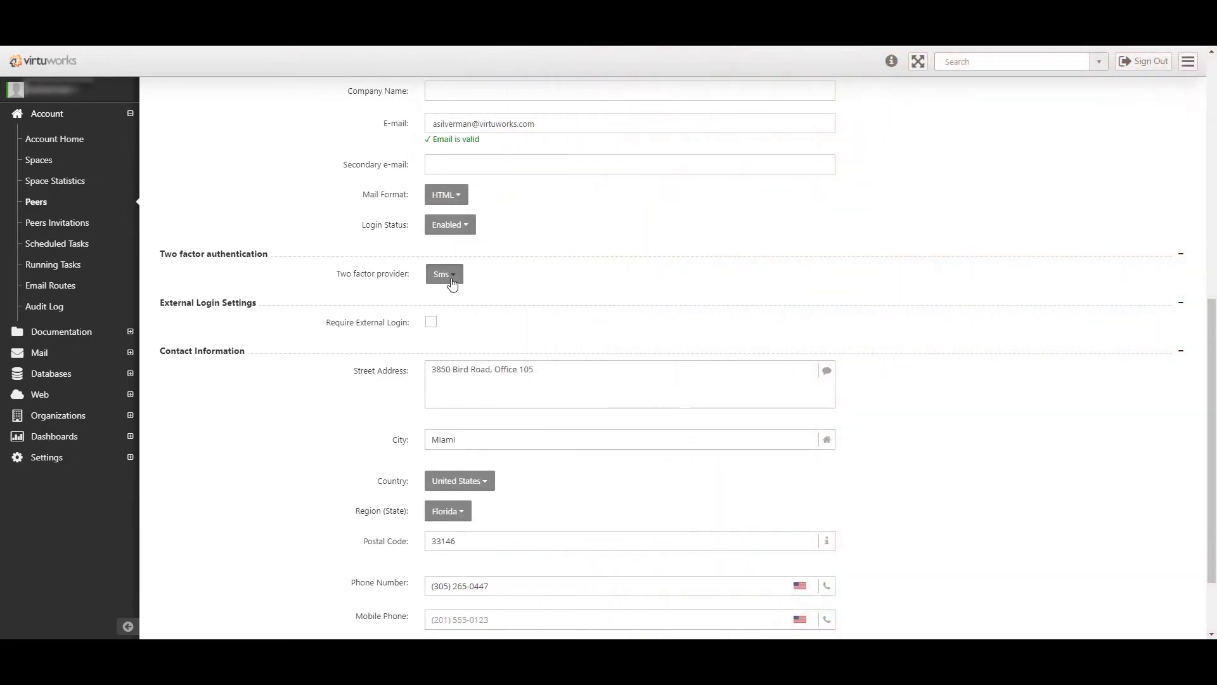
Choose Google Authenticator as the two-factor provider and save the new peer account.
{"action": "left_click", "coordinate": [453, 285]}
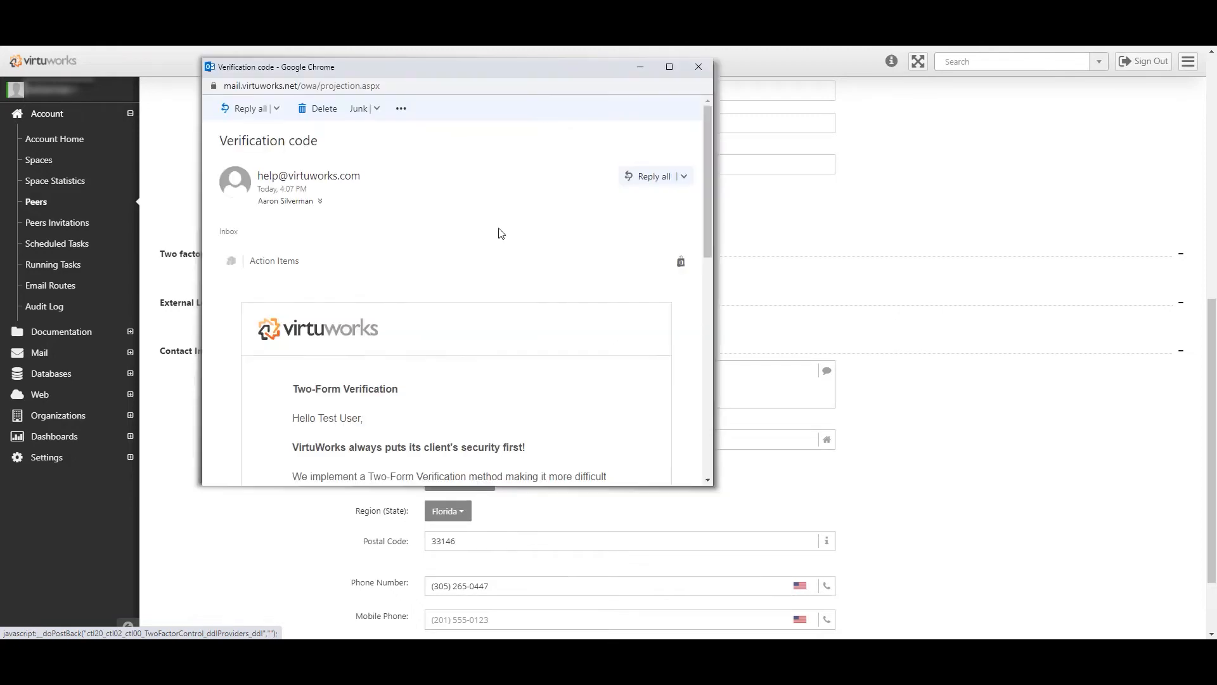
{"action": "scroll", "coordinate": [481, 254], "scroll_direction": "down", "scroll_amount": 5}
{"action": "left_click_drag", "start_coordinate": [456, 221], "coordinate": [420, 223]}
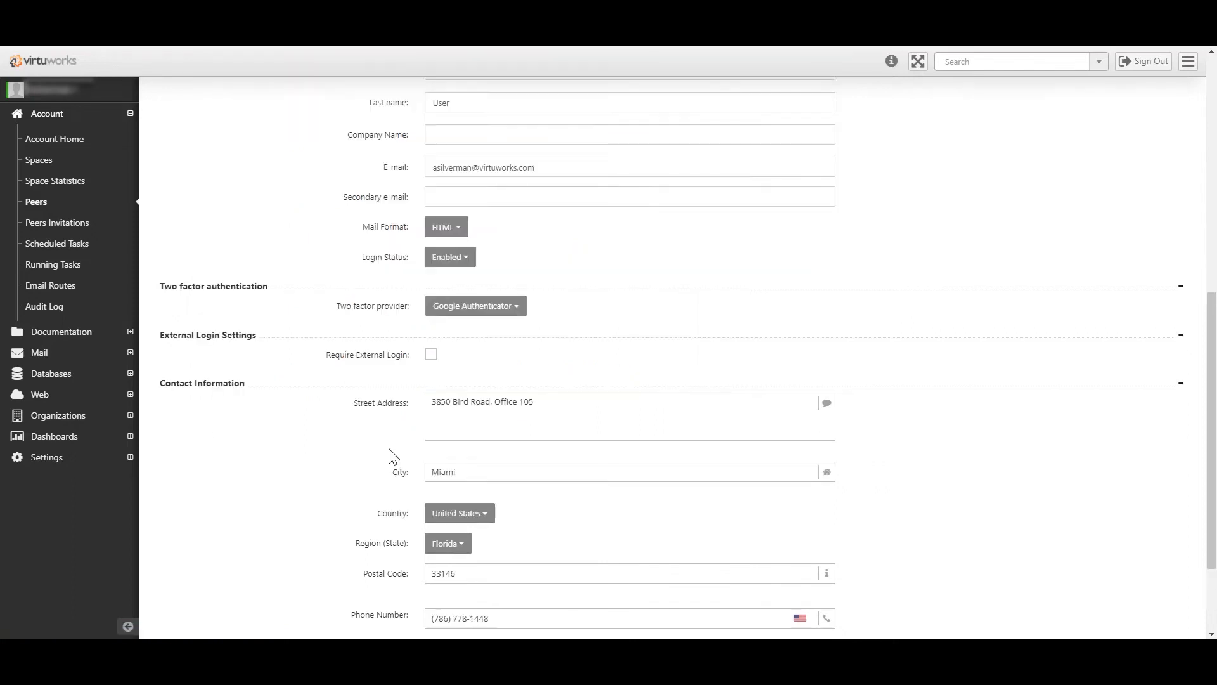
{"action": "scroll", "coordinate": [390, 454], "scroll_direction": "down", "scroll_amount": 2}
{"action": "left_click", "coordinate": [472, 589]}
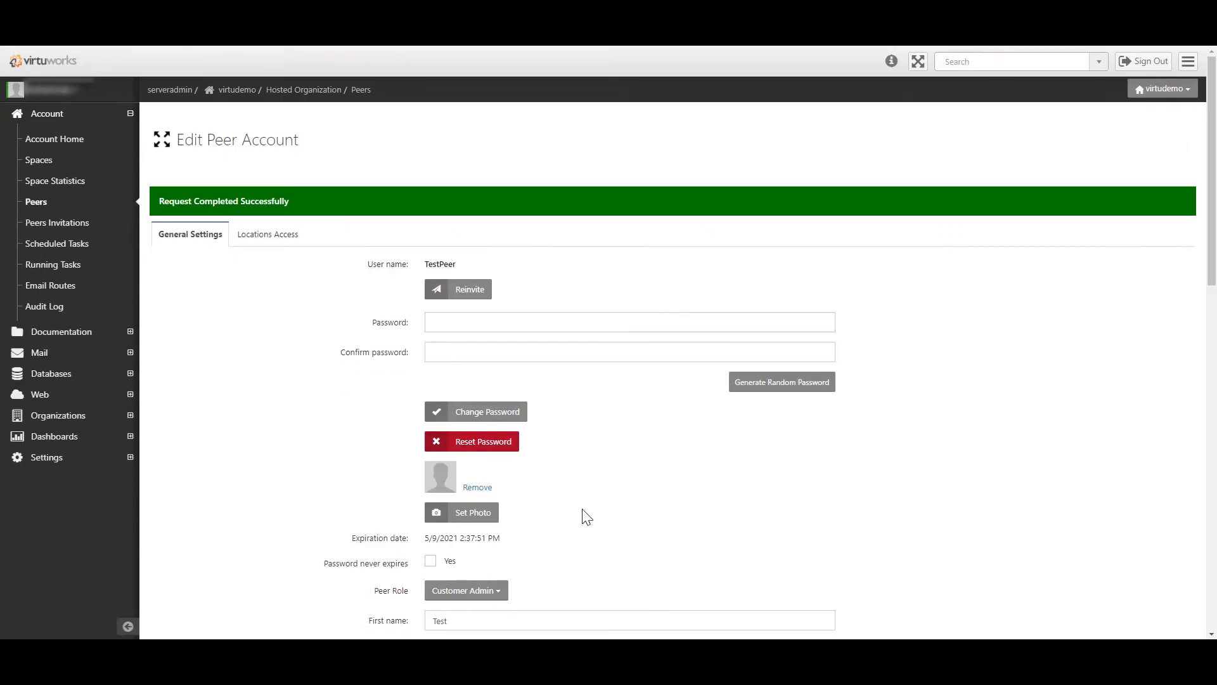
{"action": "scroll", "coordinate": [596, 469], "scroll_direction": "down", "scroll_amount": 5}
Scroll down to the Two factor authentication section with the Google Authenticator QR code.
{"action": "scroll", "coordinate": [596, 470], "scroll_direction": "down", "scroll_amount": 4}
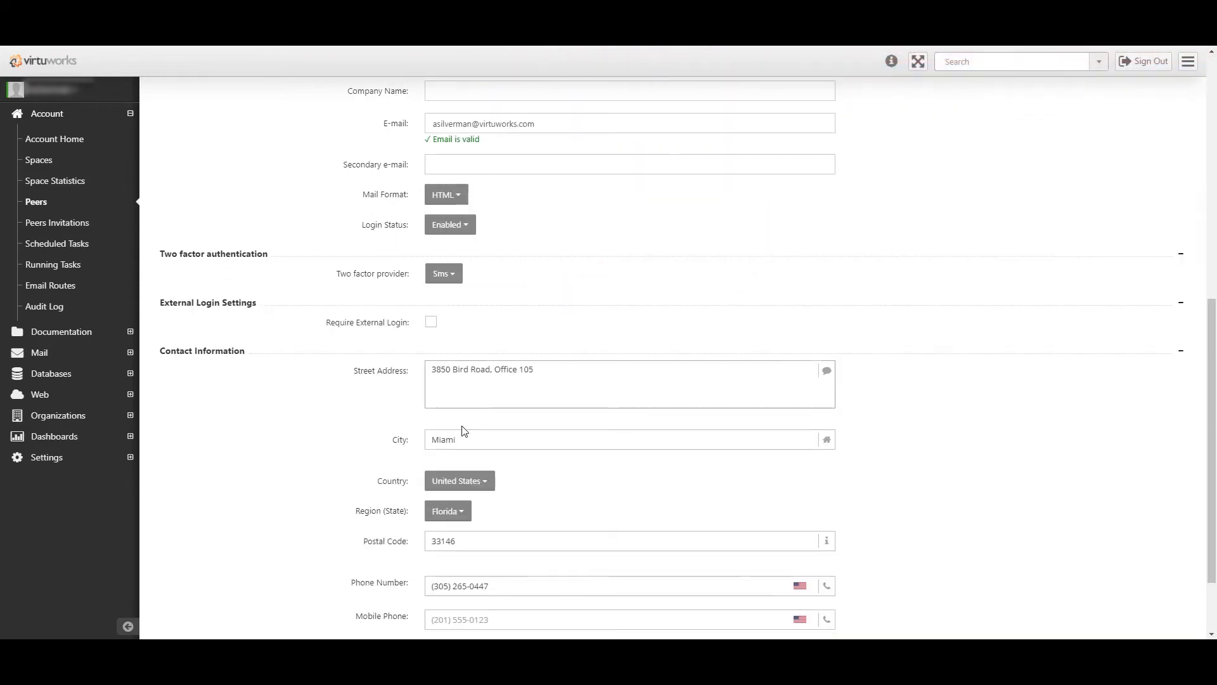
Replace the Phone Number and Mobile Phone with the same new number and save.
{"action": "scroll", "coordinate": [469, 431], "scroll_direction": "down", "scroll_amount": 3}
{"action": "triple_click", "coordinate": [517, 491]}
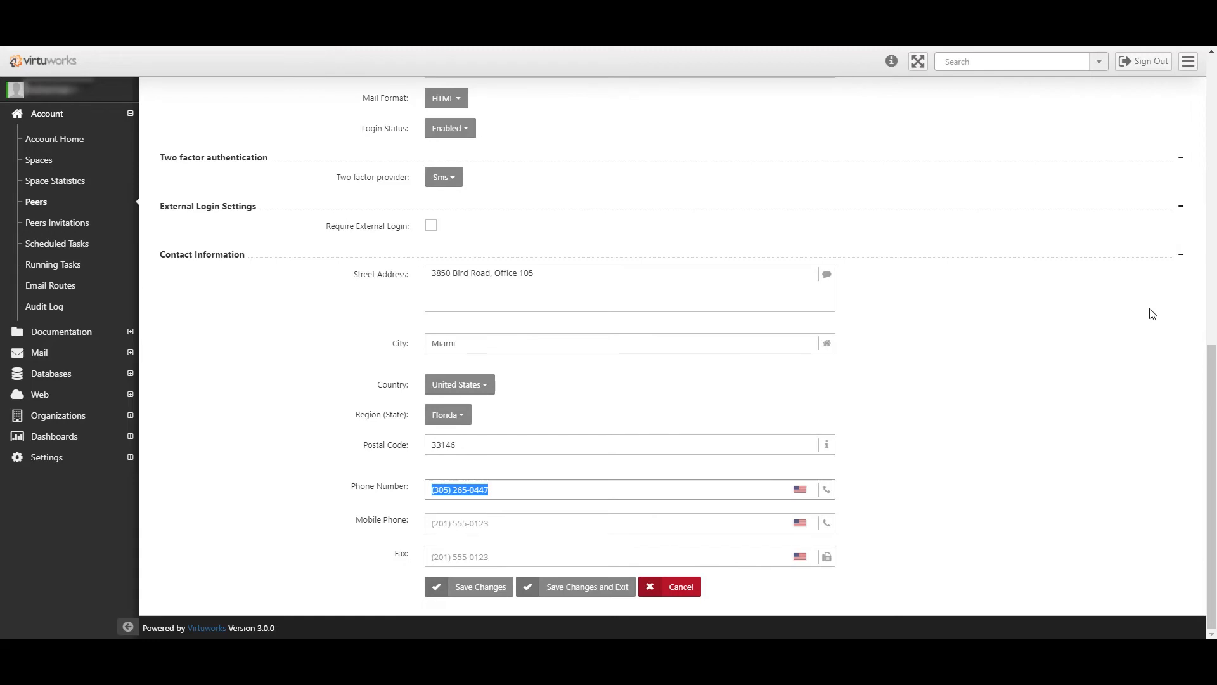
{"action": "key", "text": "Tab"}
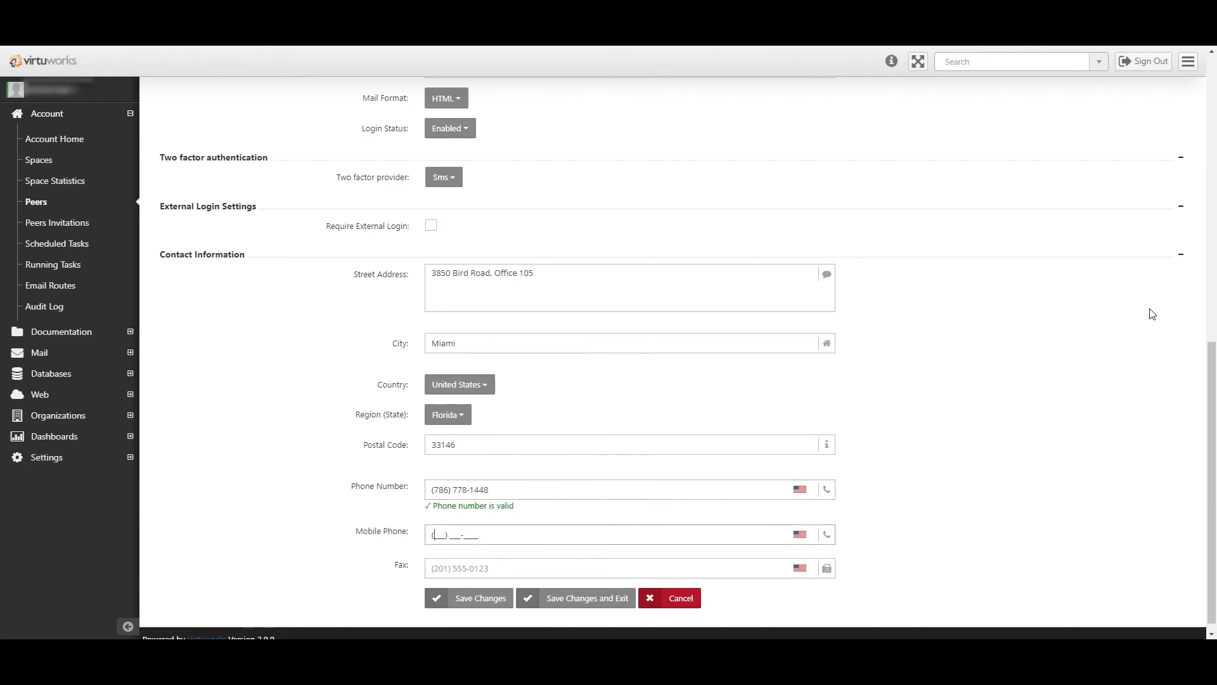
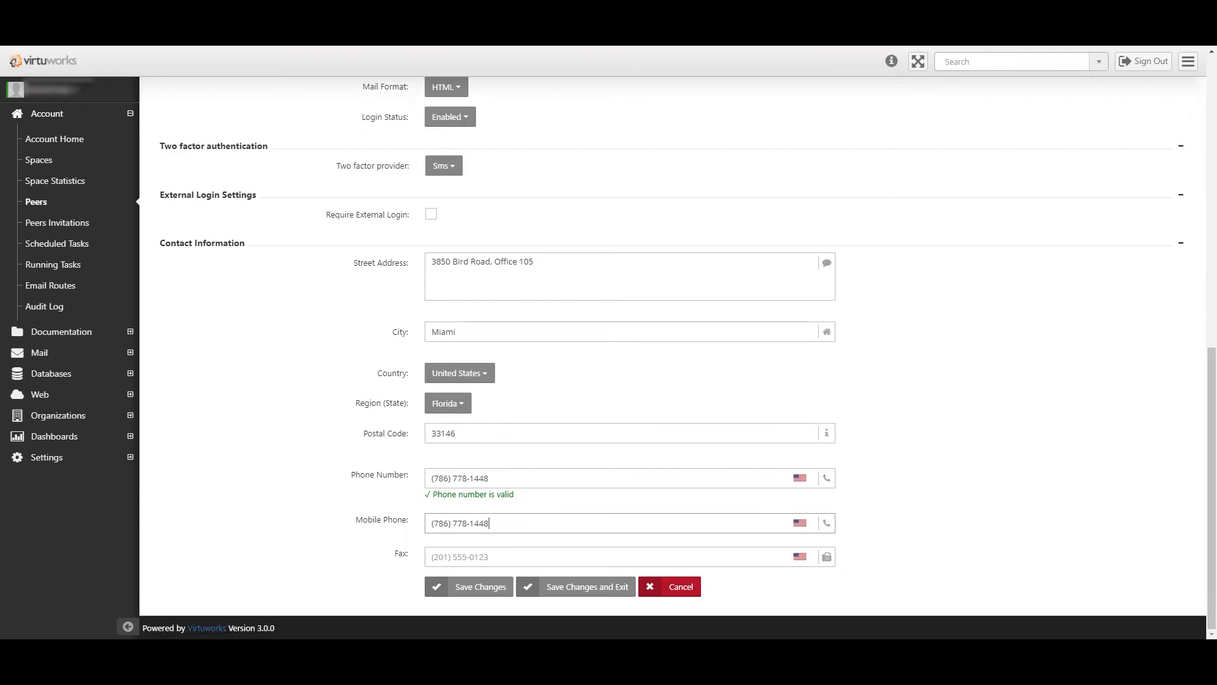
{"action": "key", "text": "Tab"}
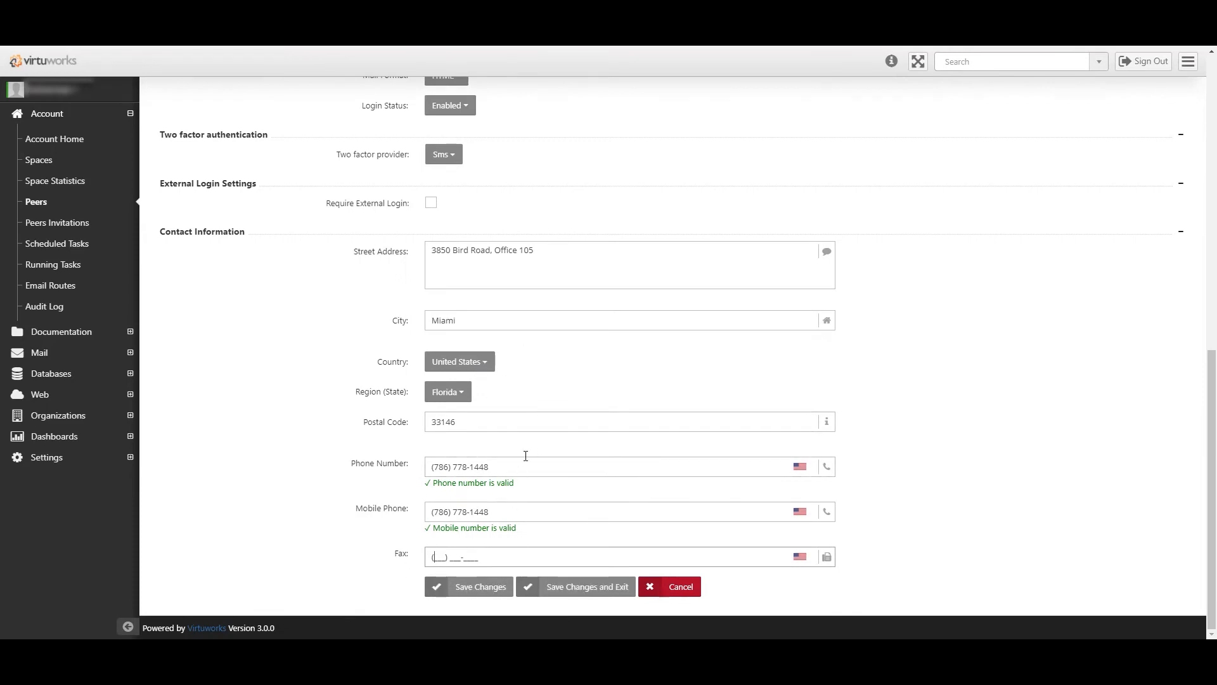
{"action": "left_click", "coordinate": [493, 593]}
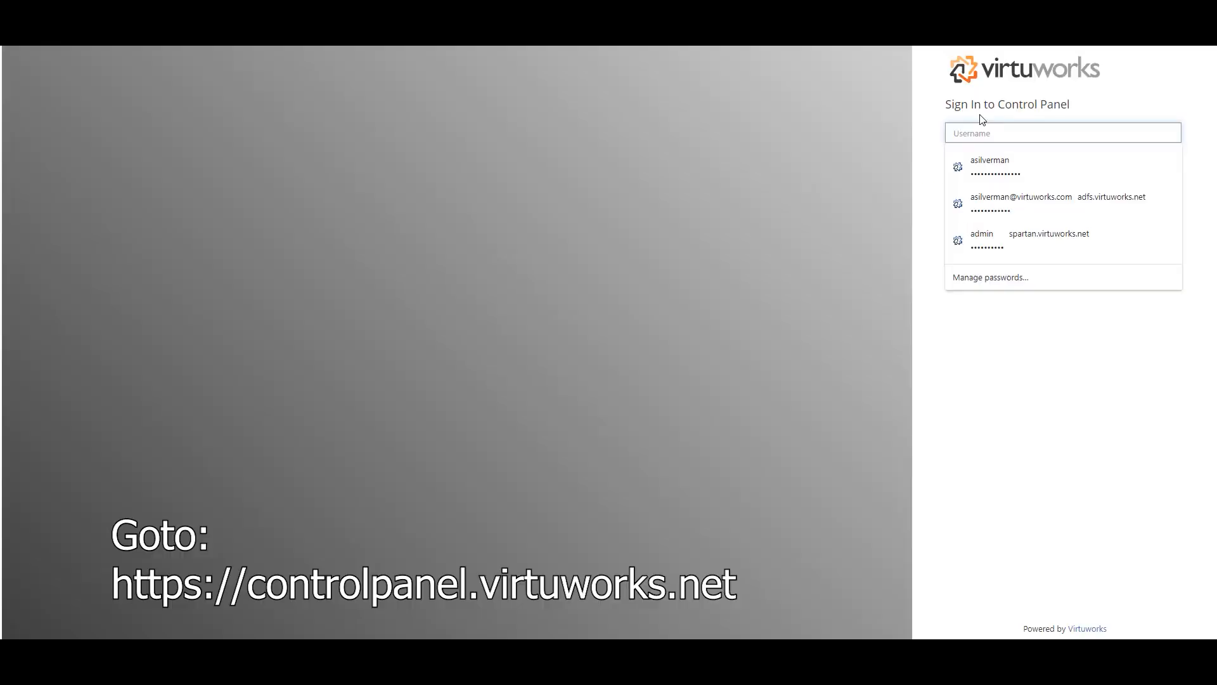
Sign in as PeerTest with its password and verify the authenticator token.
{"action": "type", "text": "PeerTest"}
{"action": "key", "text": "Tab"}
{"action": "type", "text": "*********"}
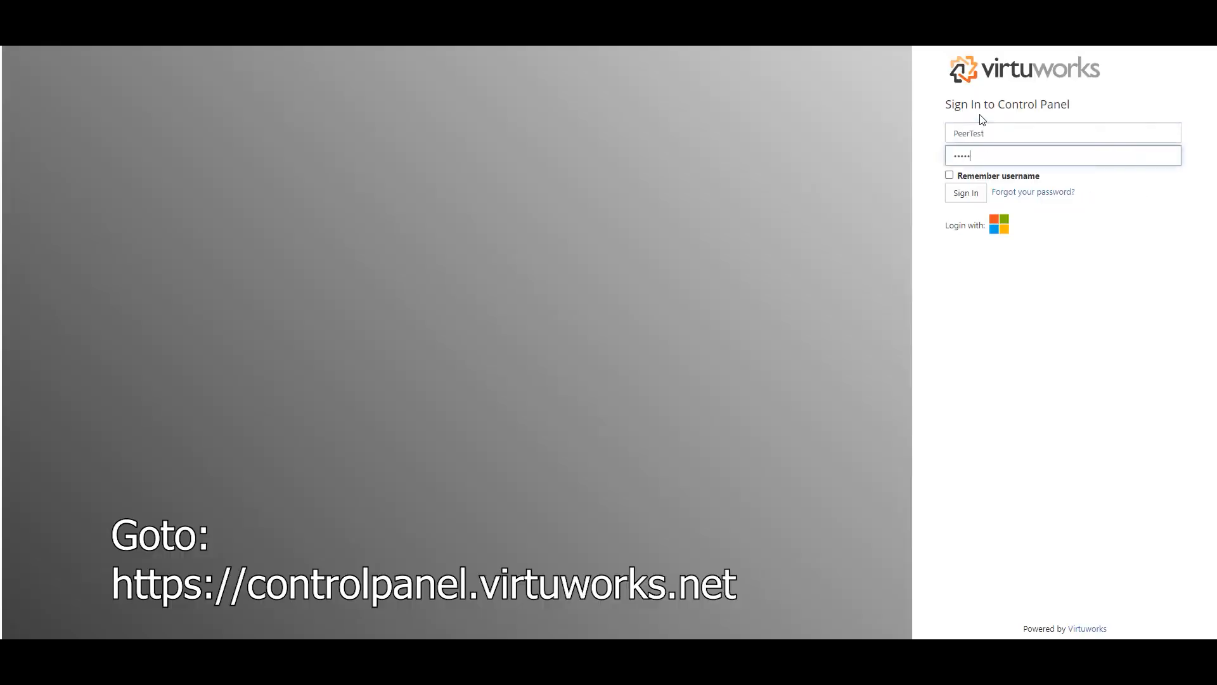
{"action": "left_click", "coordinate": [965, 192]}
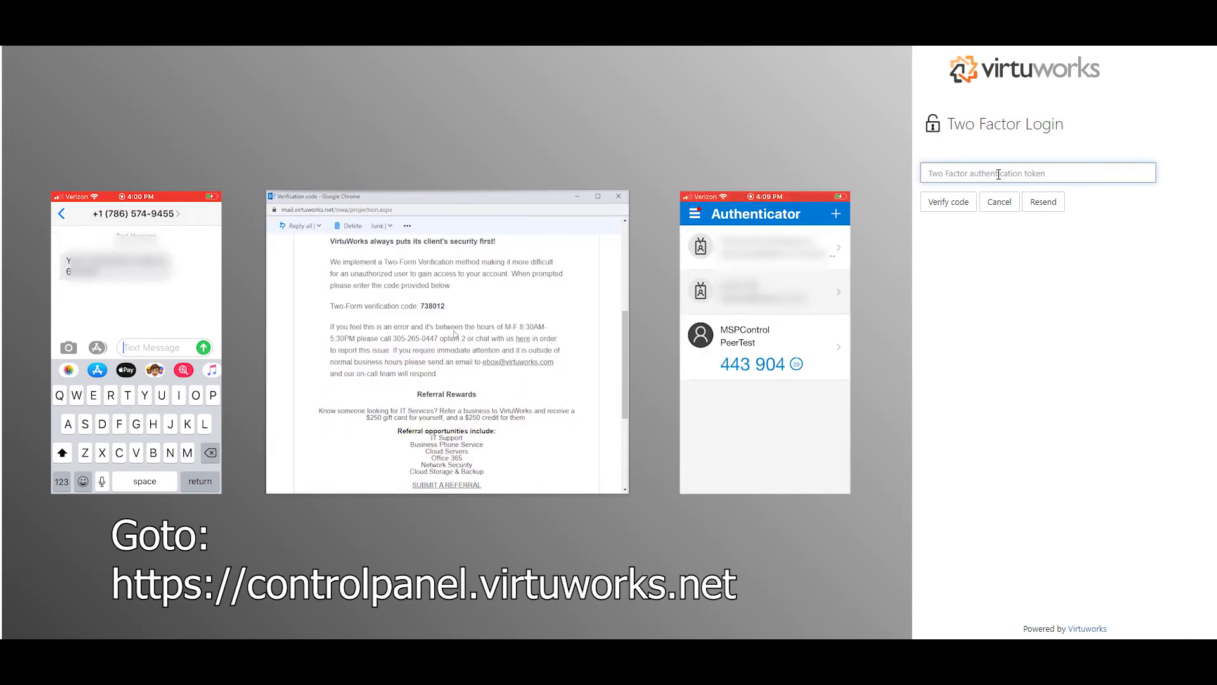
{"action": "left_click", "coordinate": [949, 203]}
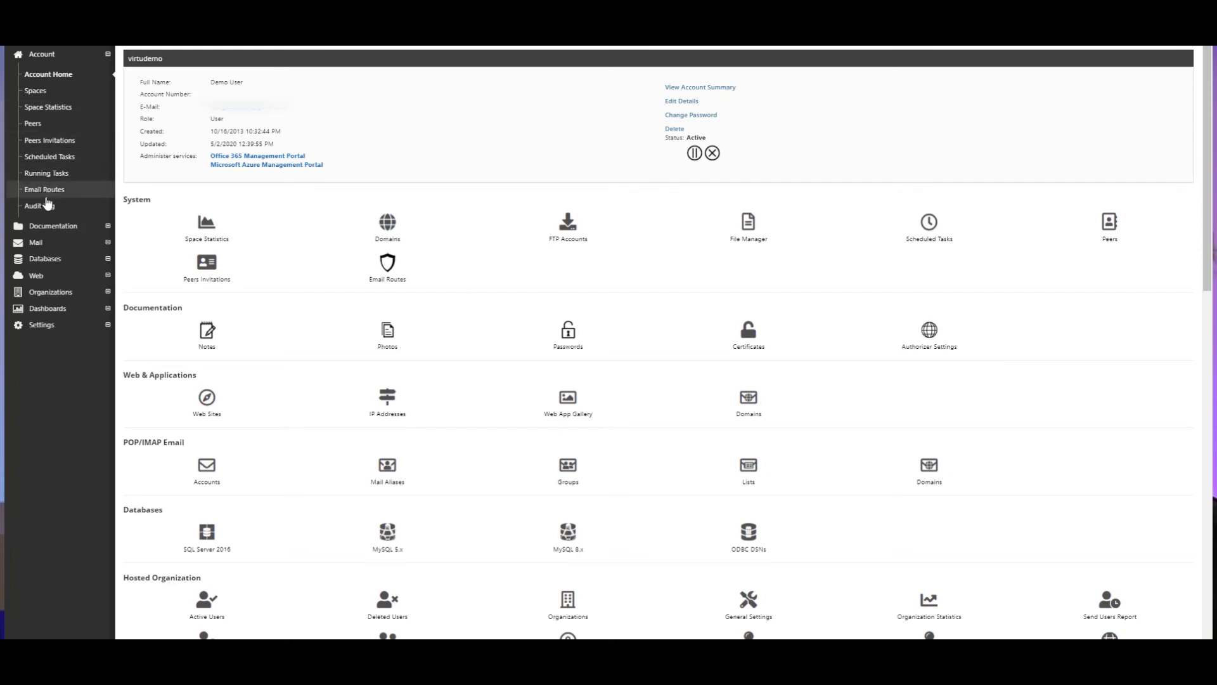
Expand Documentation, Mail and Organizations in the sidebar, then the Organization group.
{"action": "left_click", "coordinate": [109, 226]}
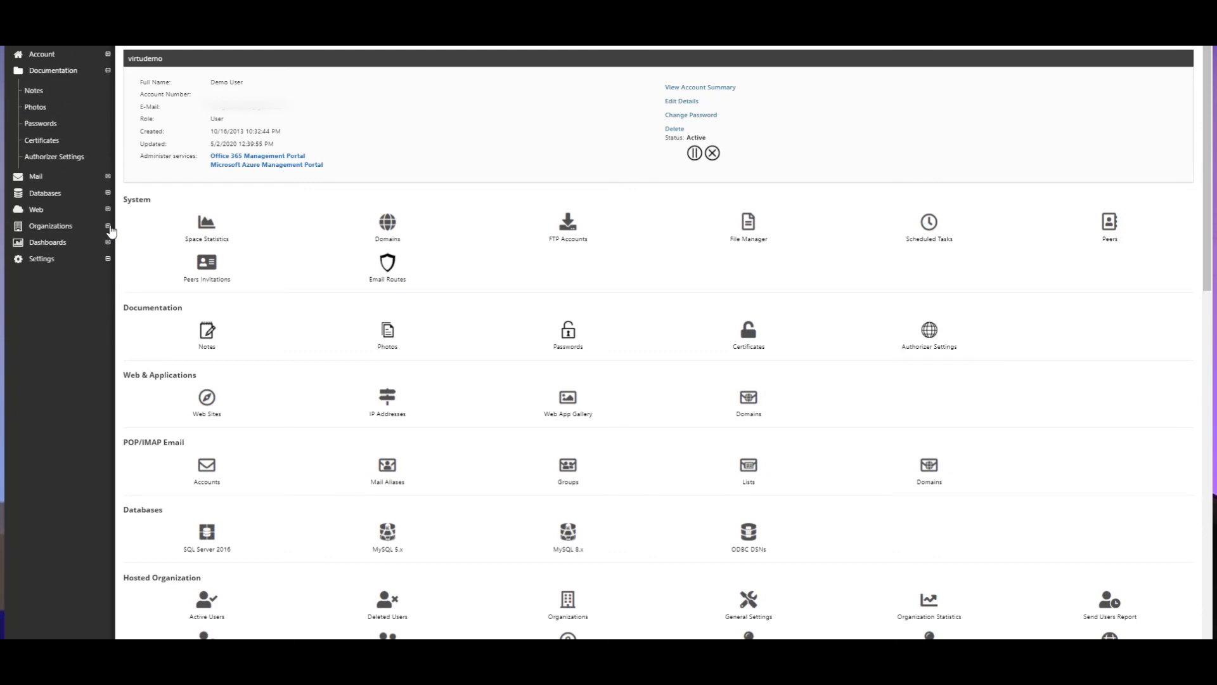
{"action": "left_click", "coordinate": [109, 178]}
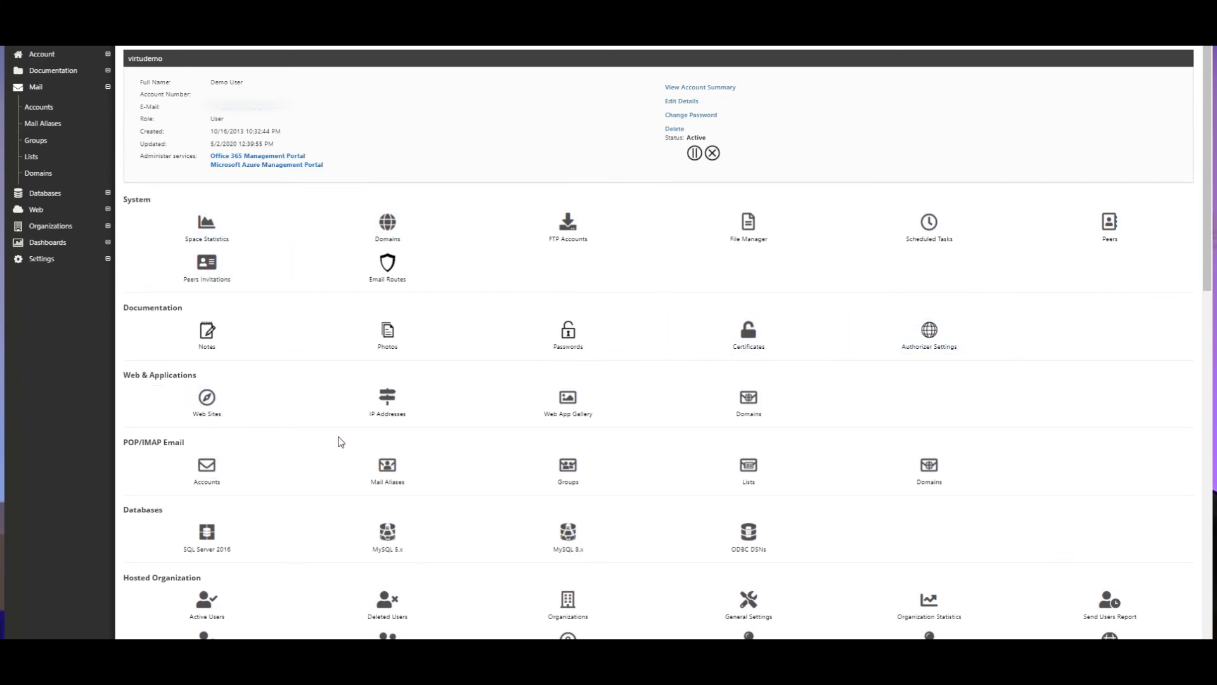
{"action": "scroll", "coordinate": [341, 442], "scroll_direction": "down", "scroll_amount": 3}
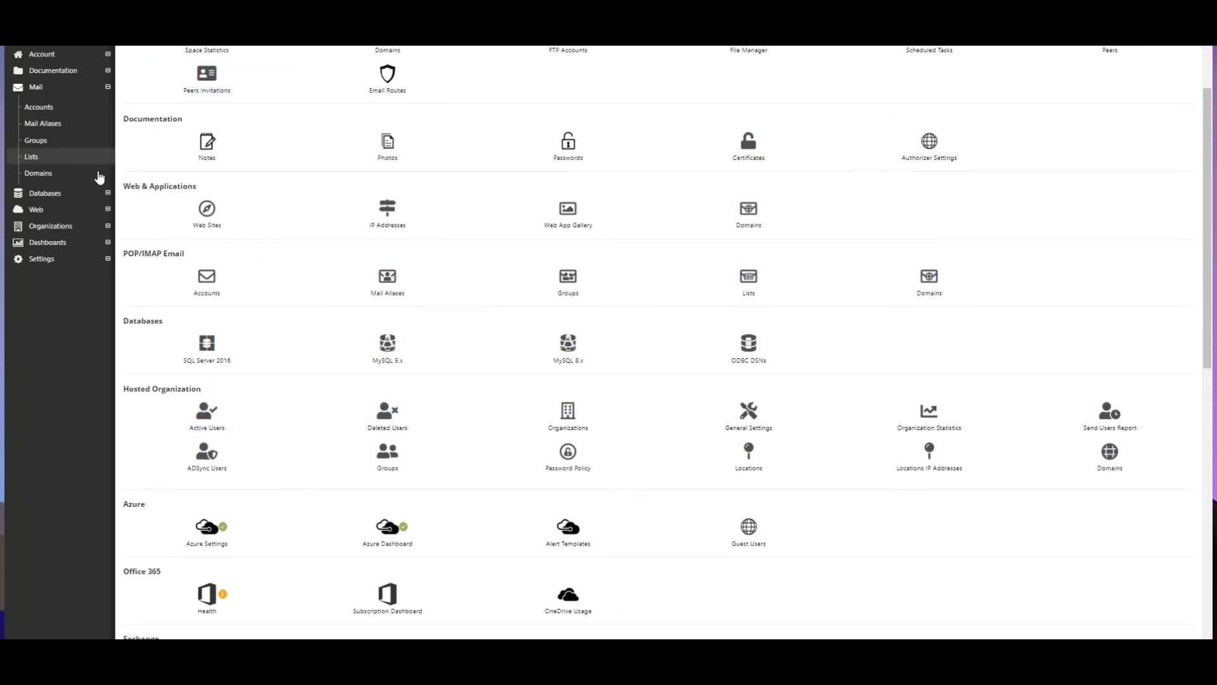
{"action": "left_click", "coordinate": [108, 227]}
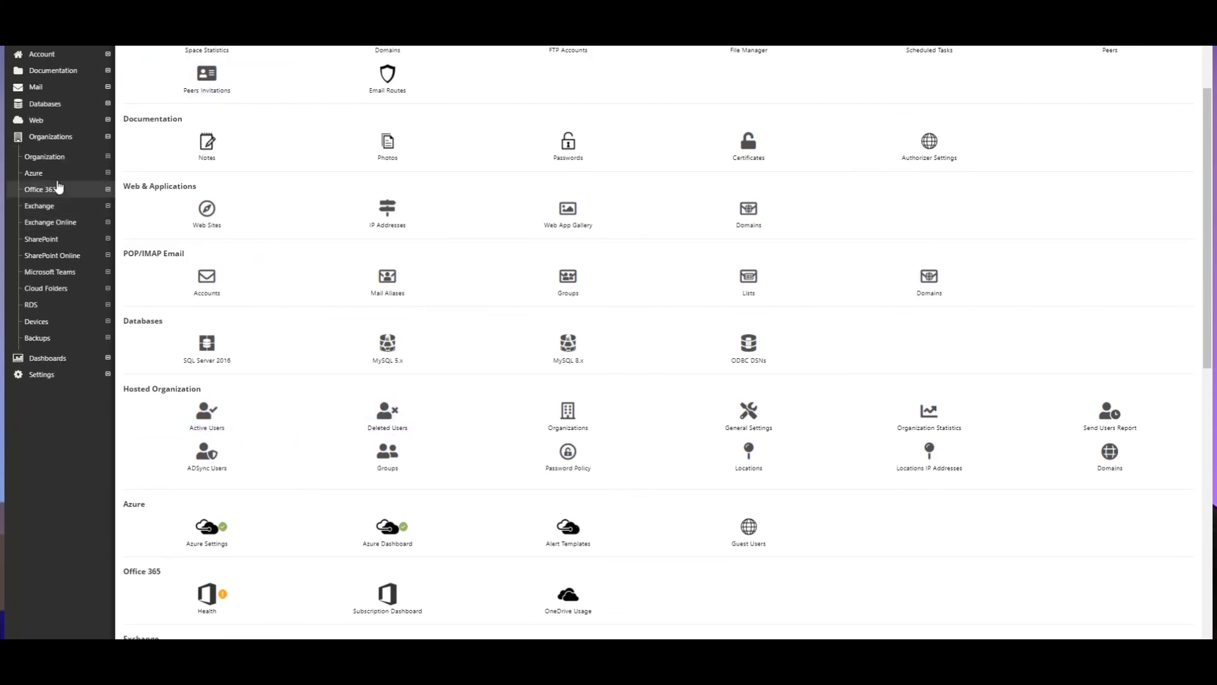
{"action": "left_click", "coordinate": [108, 158]}
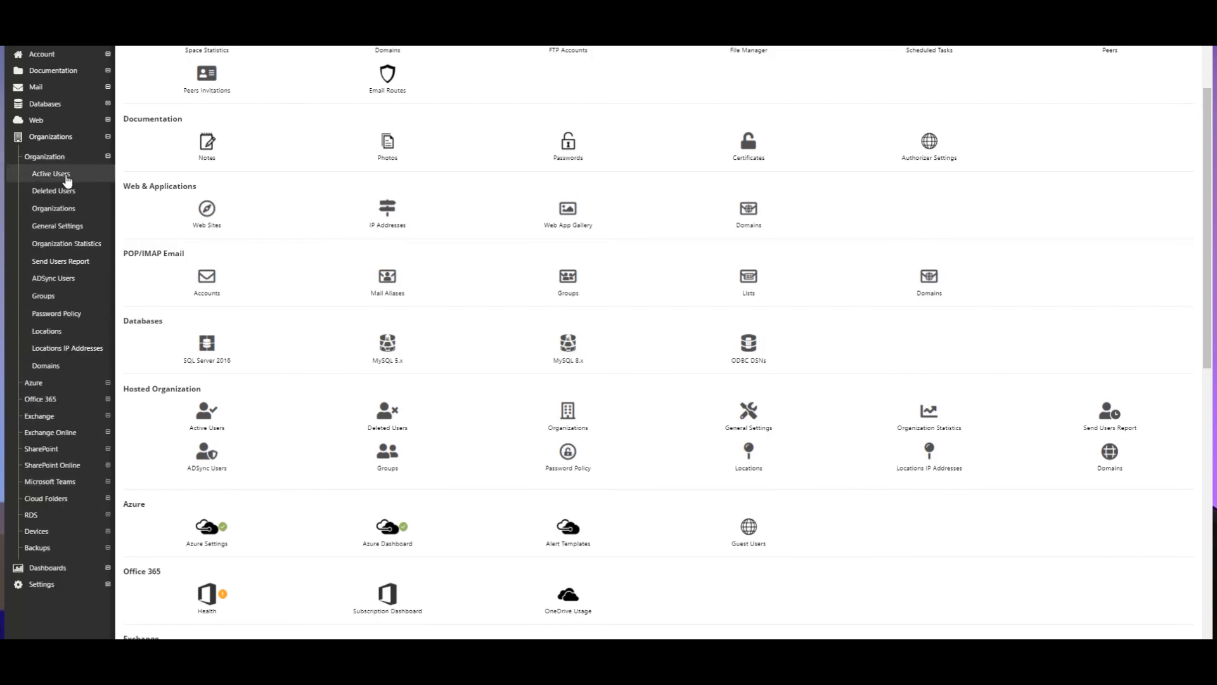